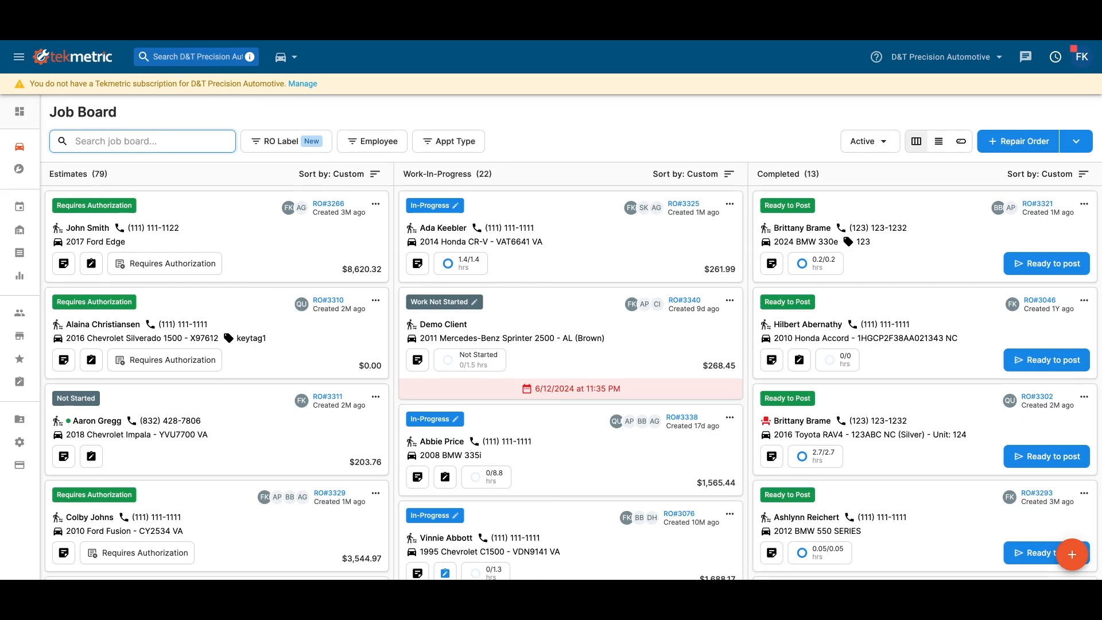
# - Open the estimate of the recent 2017 Ford Edge Sport repair order at its transmission job
pyautogui.click(285, 57)
pyautogui.click(264, 85)
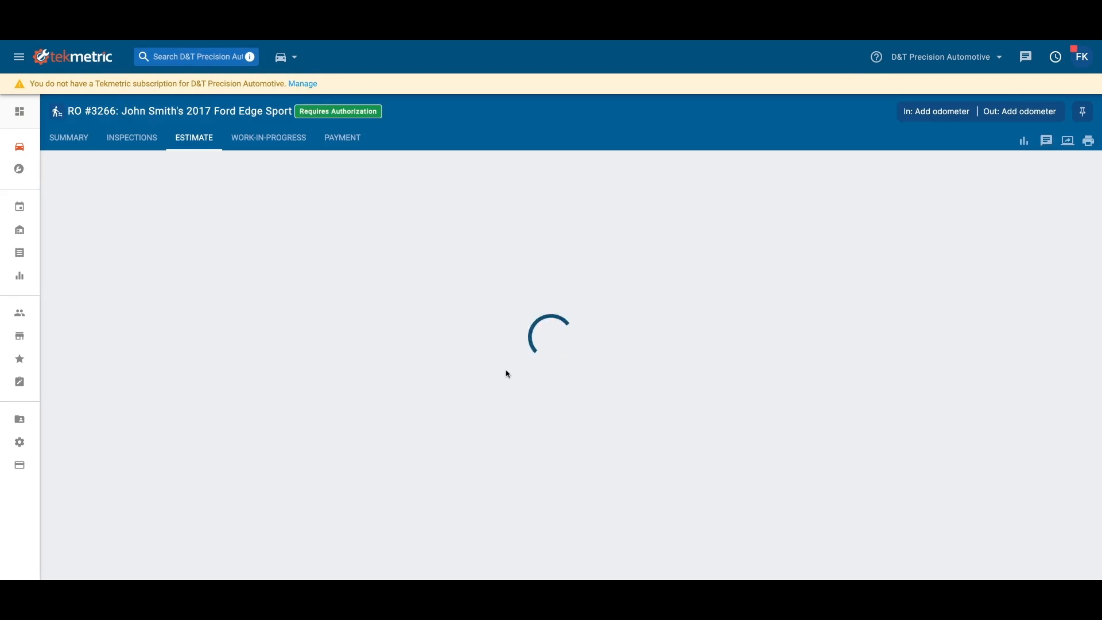
pyautogui.scroll(-3, 507, 374)
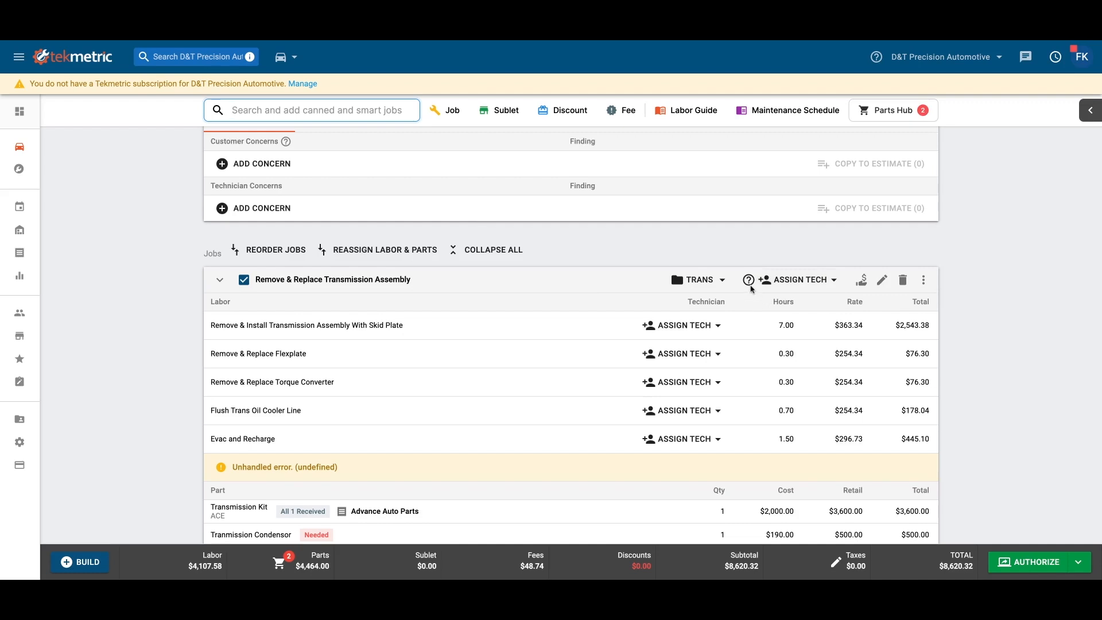
# - Assign the signed-in employee to the Remove & Install Transmission Assembly With Skid Plate labor and another technician to the job's remaining labor
pyautogui.moveTo(752, 285)
pyautogui.click(681, 325)
pyautogui.click(665, 500)
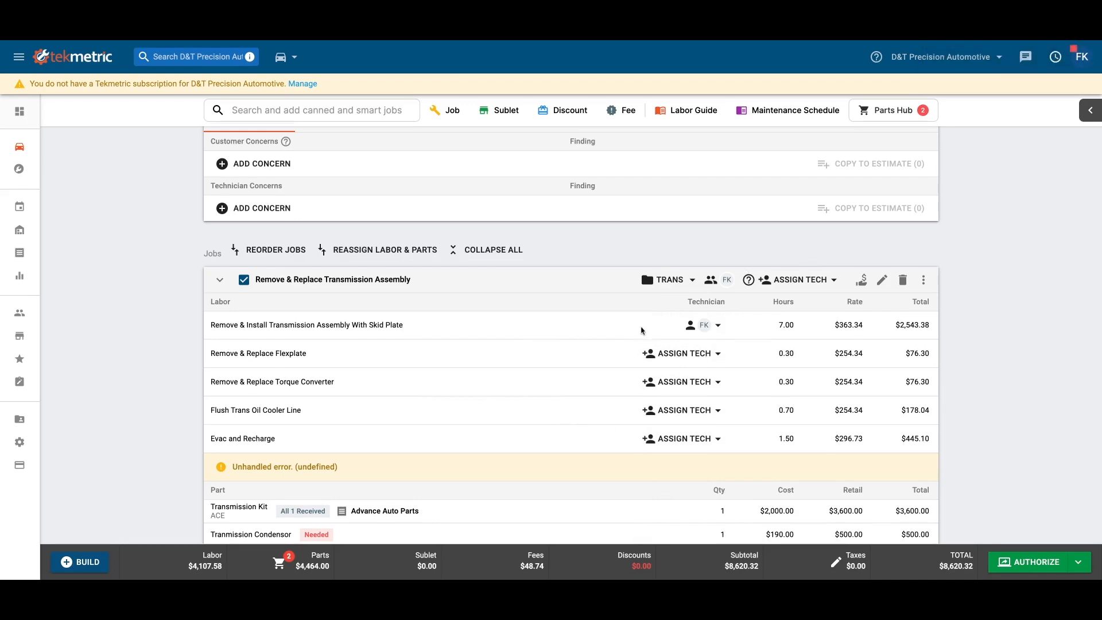
pyautogui.click(801, 280)
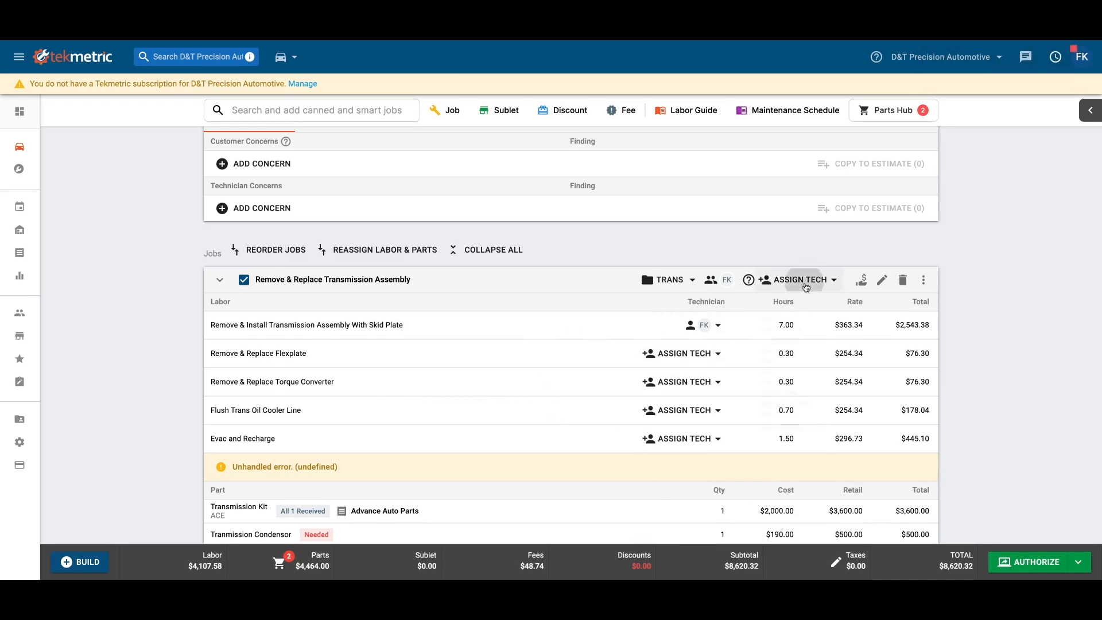
pyautogui.click(797, 297)
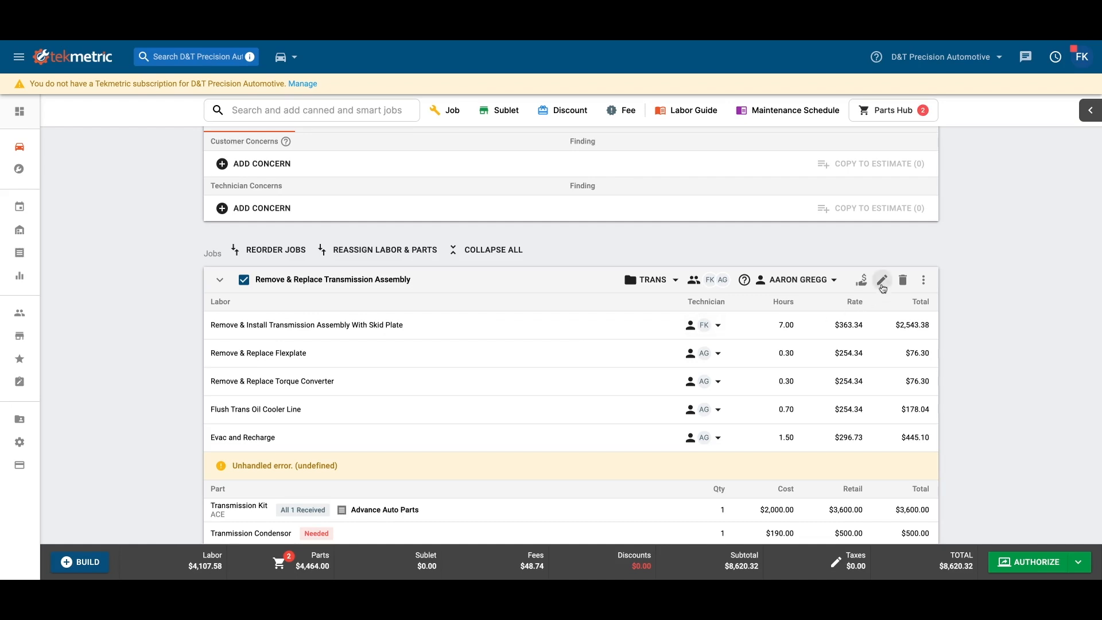
# - Add the labor "Remove and Replace Transmission Condensor" with 4 hours to the Remove & Replace Transmission Assembly job and save the job
pyautogui.click(883, 281)
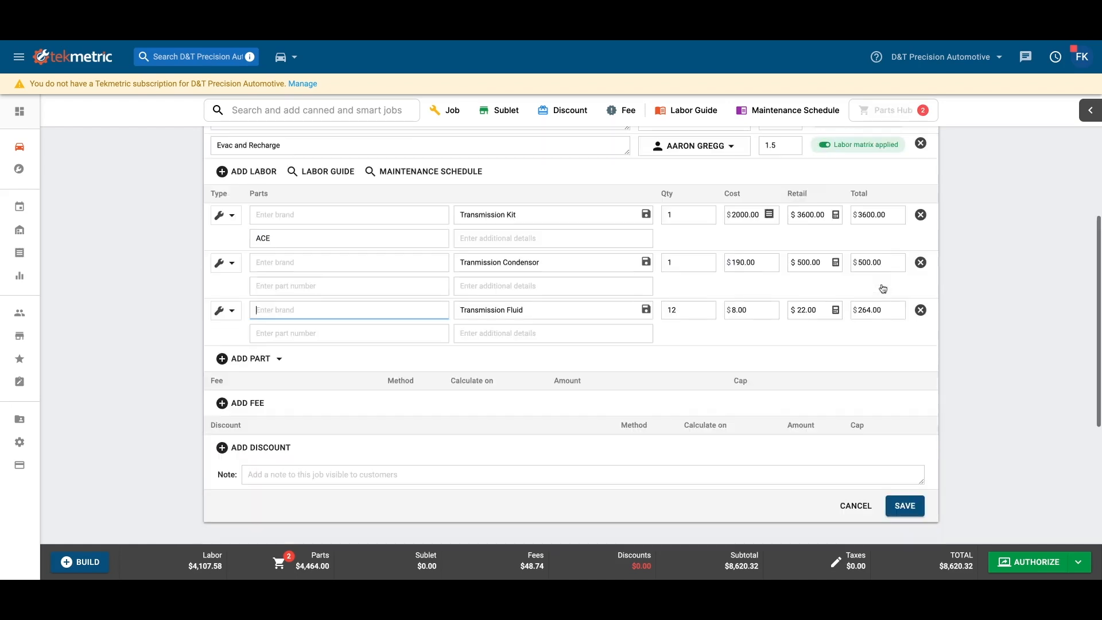
pyautogui.scroll(3, 282, 227)
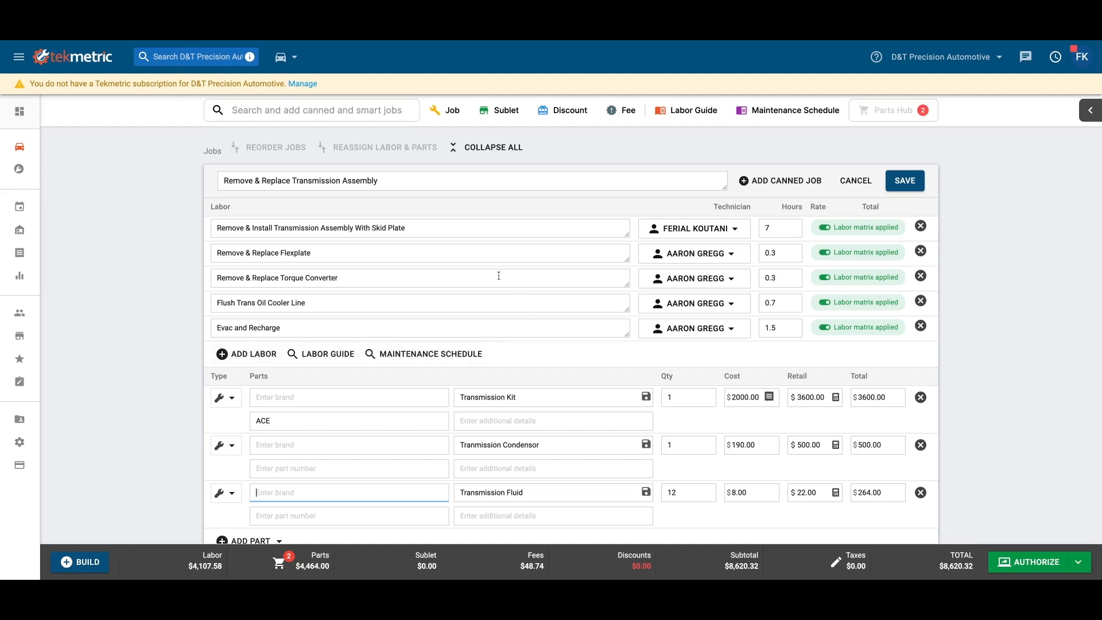
pyautogui.click(236, 359)
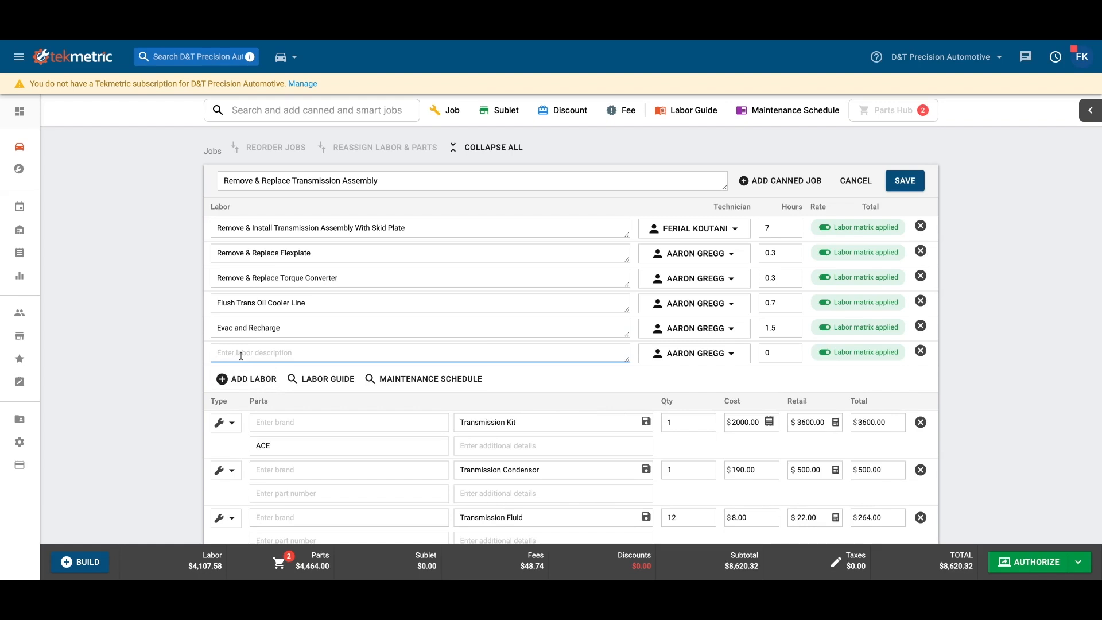
pyautogui.write('Remove and Replace Transmission Condensor')
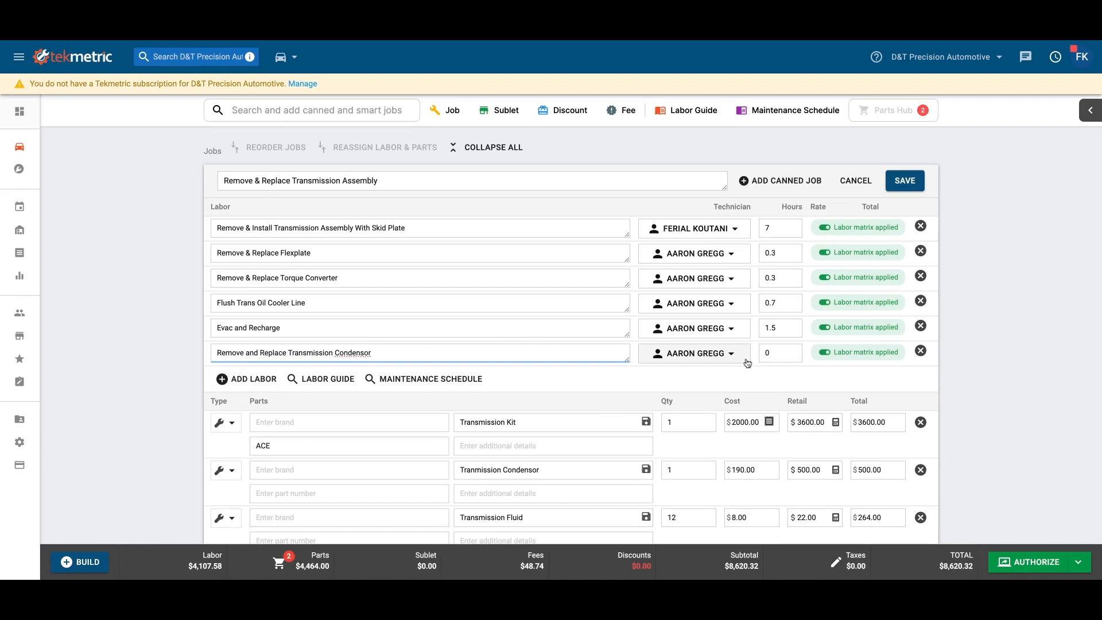
pyautogui.click(772, 353)
pyautogui.write('4')
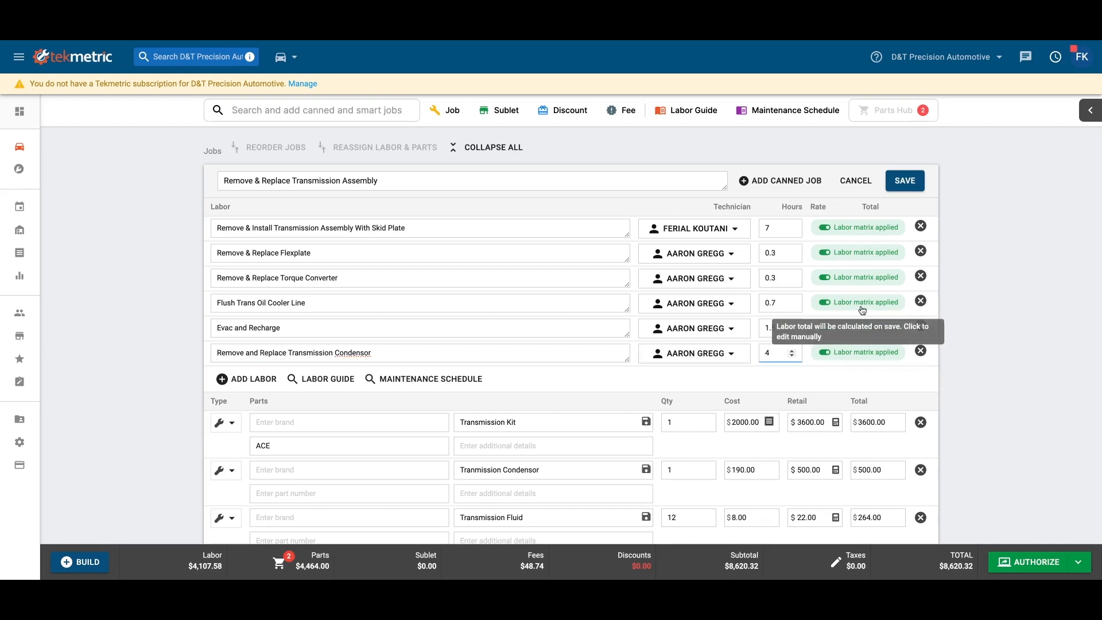
pyautogui.click(913, 187)
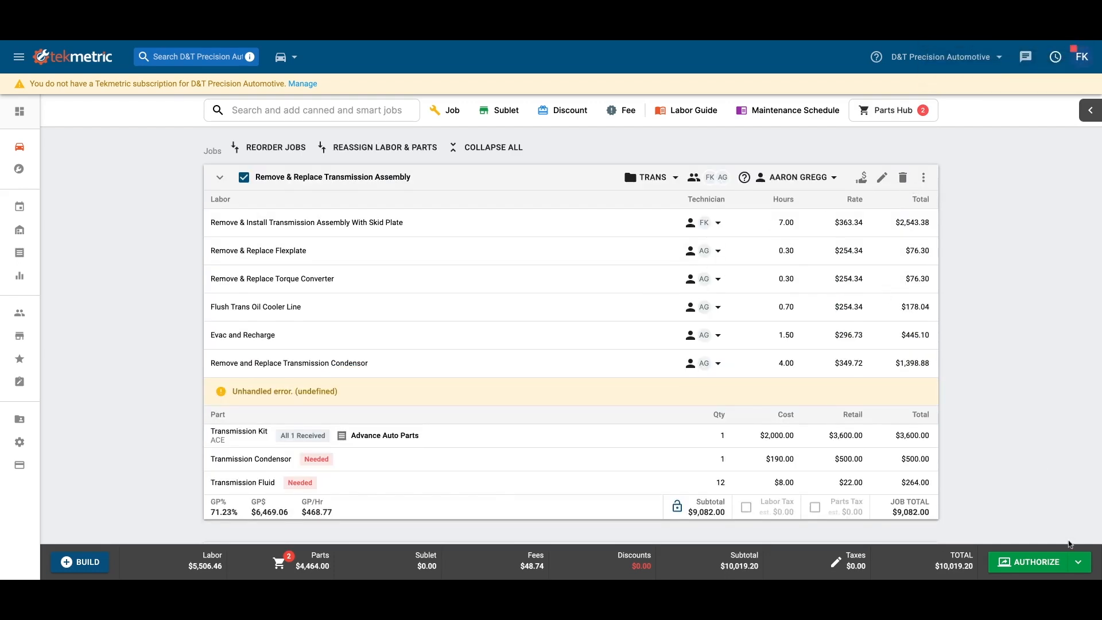
# - Authorize the repair order with the verbal in-person method, without notifying the customer
pyautogui.click(1079, 562)
pyautogui.click(1056, 524)
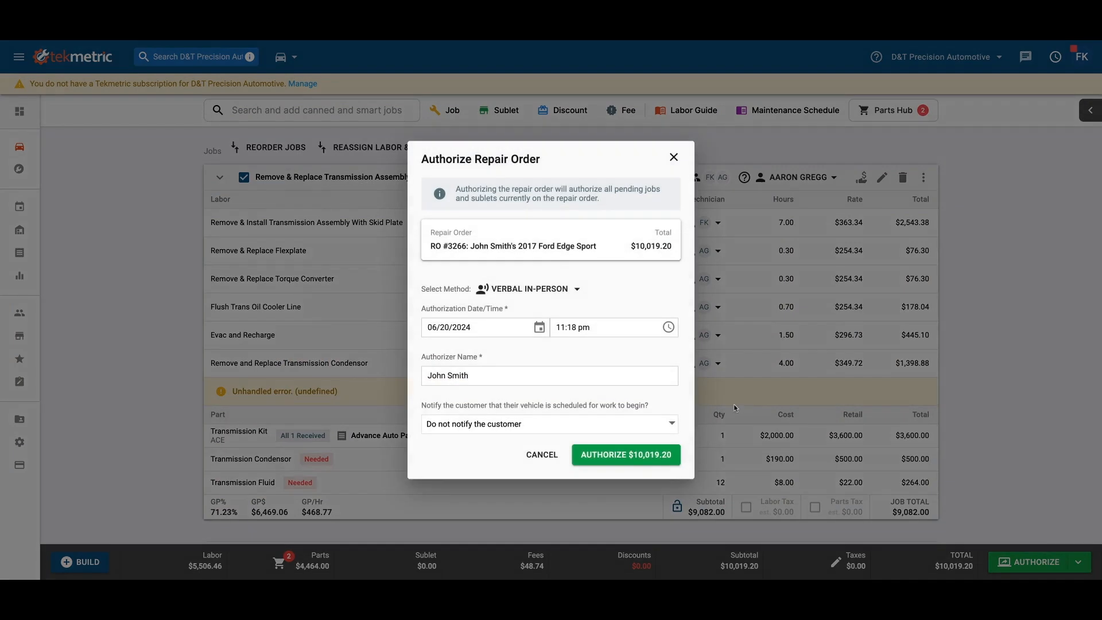
pyautogui.click(622, 455)
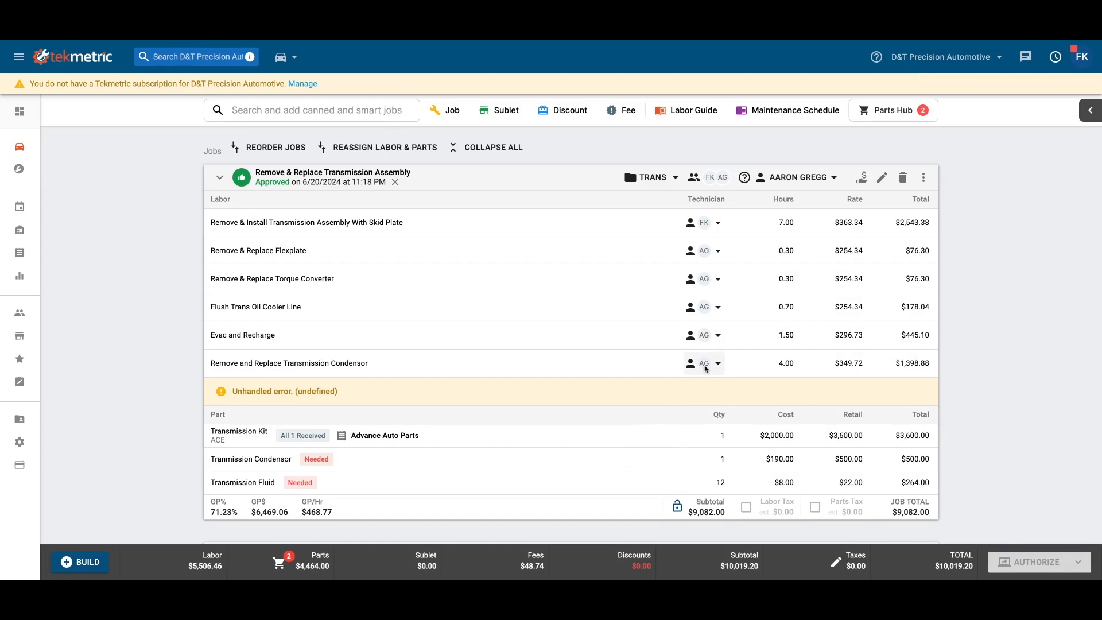
# - Set the technician to Unassigned on the Evac and Recharge and the Remove and Replace Transmission Condensor labor lines
pyautogui.click(706, 368)
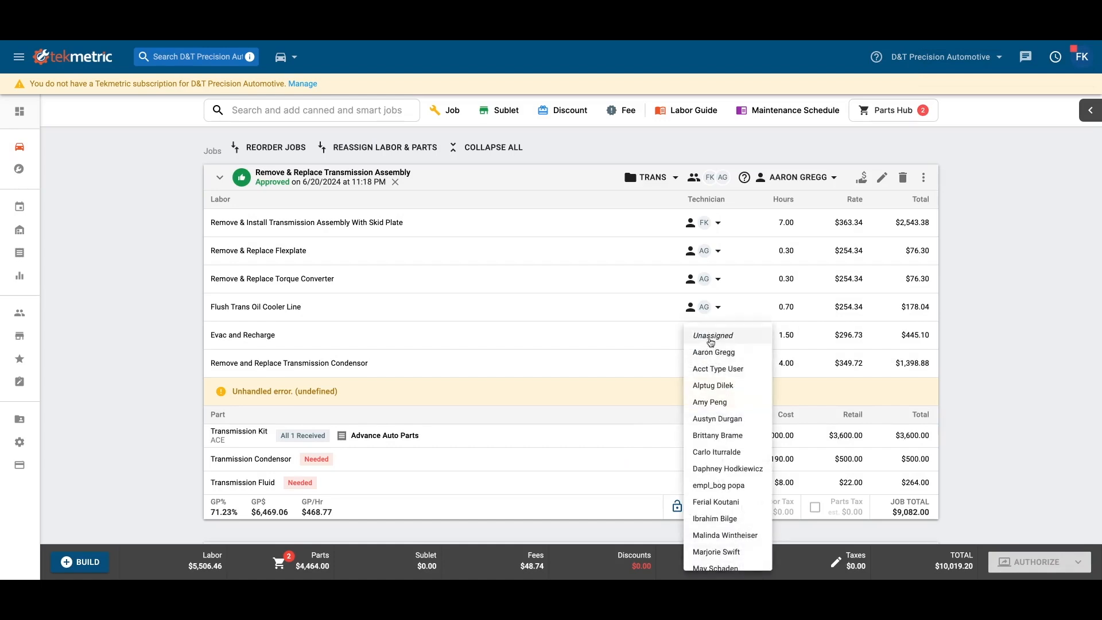
pyautogui.click(698, 338)
pyautogui.click(698, 340)
pyautogui.click(704, 336)
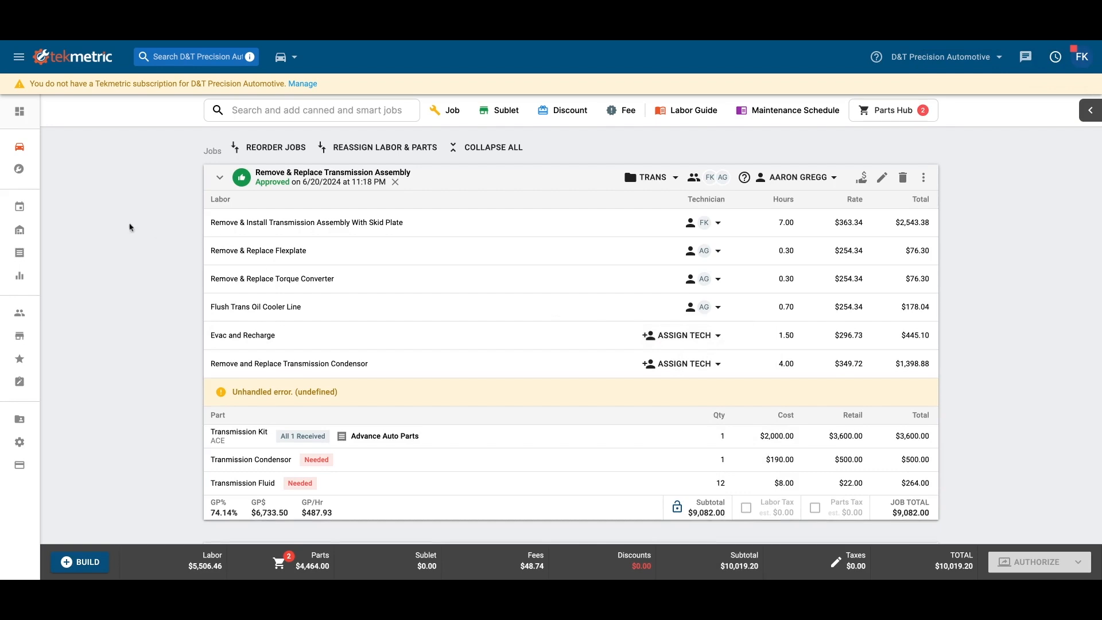
# - On the Tech Board, assign the 2017 Ford Edge's unassigned Evac and Recharge labor to QA Automated
pyautogui.click(15, 172)
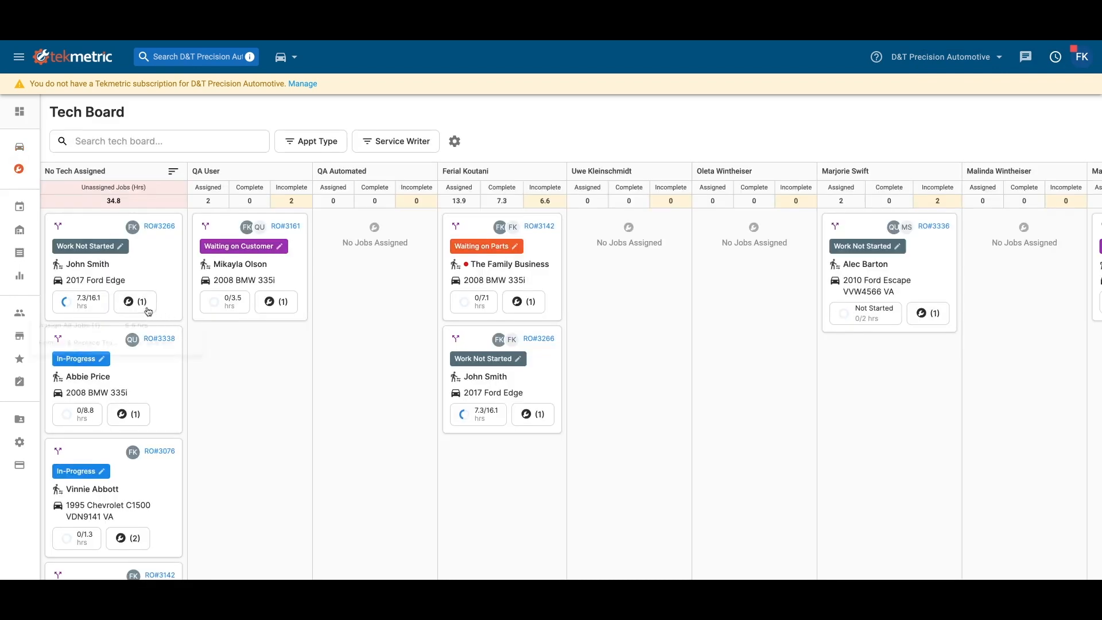
pyautogui.click(148, 310)
pyautogui.moveTo(160, 355)
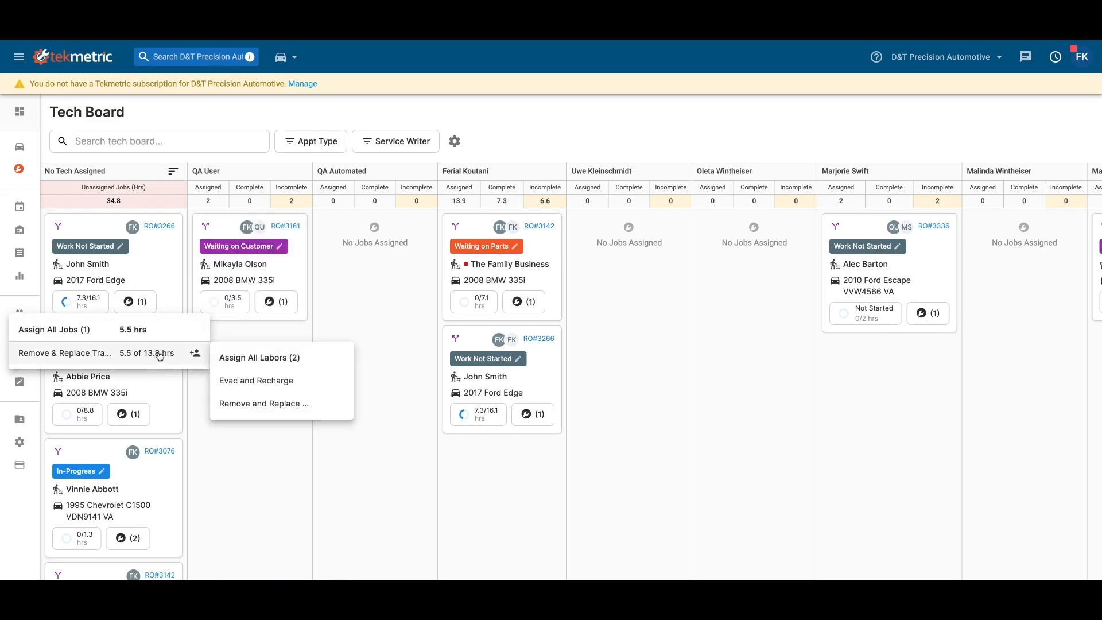
pyautogui.moveTo(257, 405)
pyautogui.moveTo(270, 360)
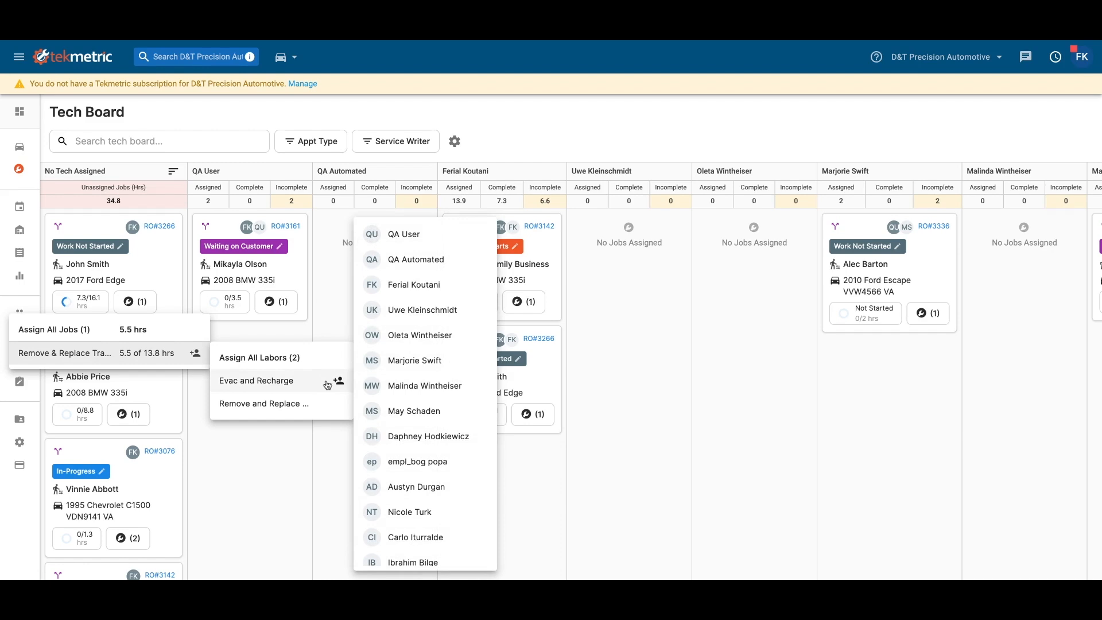
pyautogui.click(416, 259)
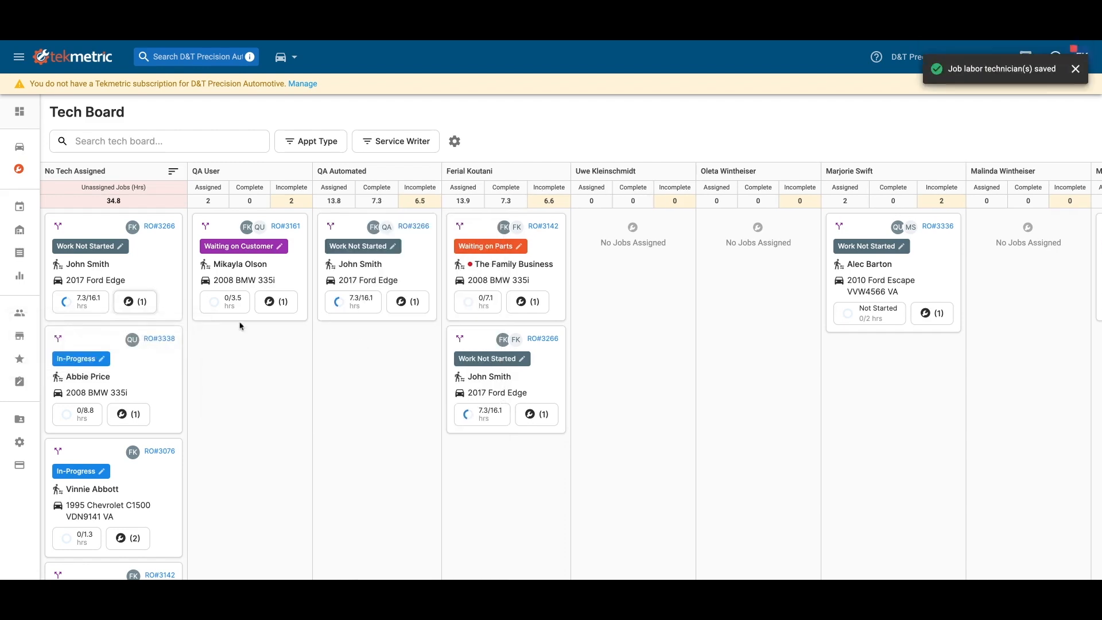
# - Assign the 2017 Ford Edge's remaining unassigned transmission condensor labor to the signed-in employee
pyautogui.click(135, 302)
pyautogui.click(196, 353)
pyautogui.click(283, 393)
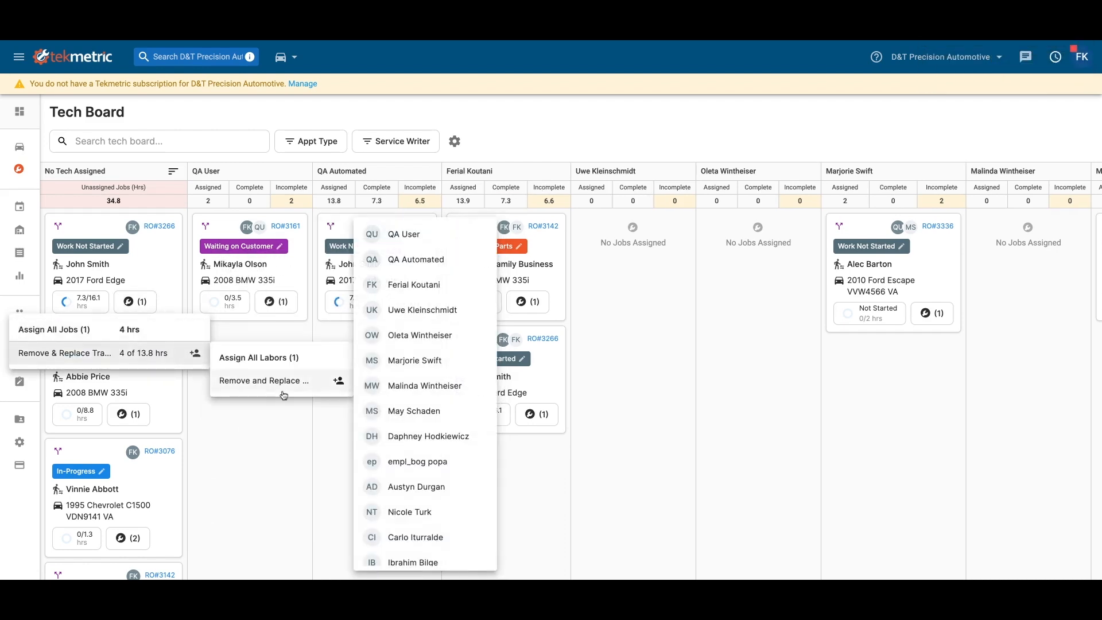
pyautogui.click(415, 285)
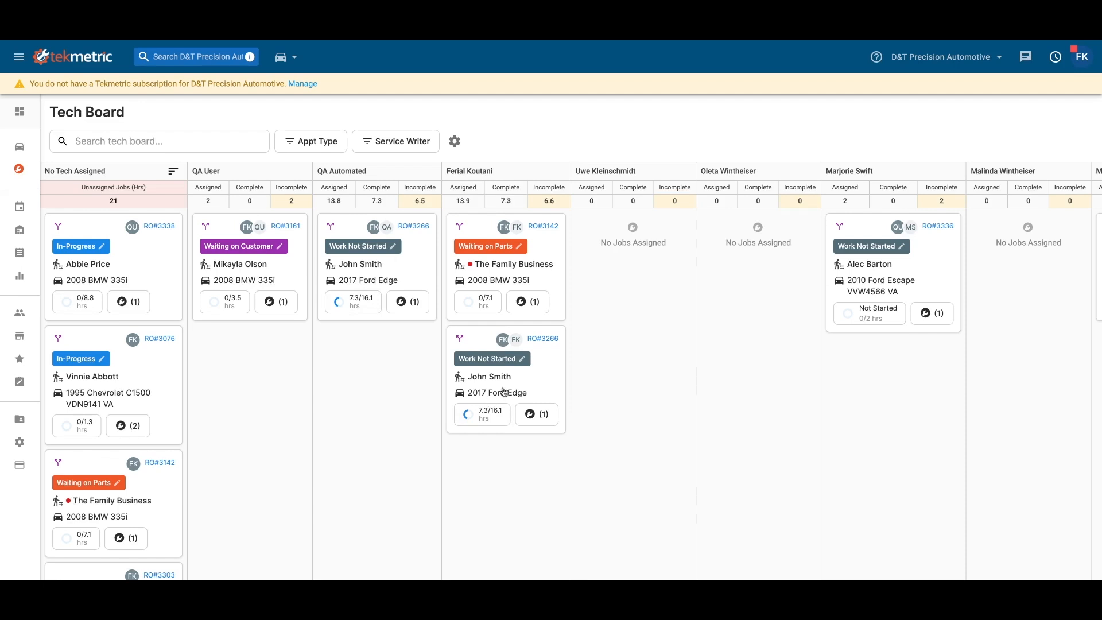
# - Open the 2017 Ford Edge's work-in-progress view and start the signed-in employee's job clock on the transmission assembly job
pyautogui.click(543, 340)
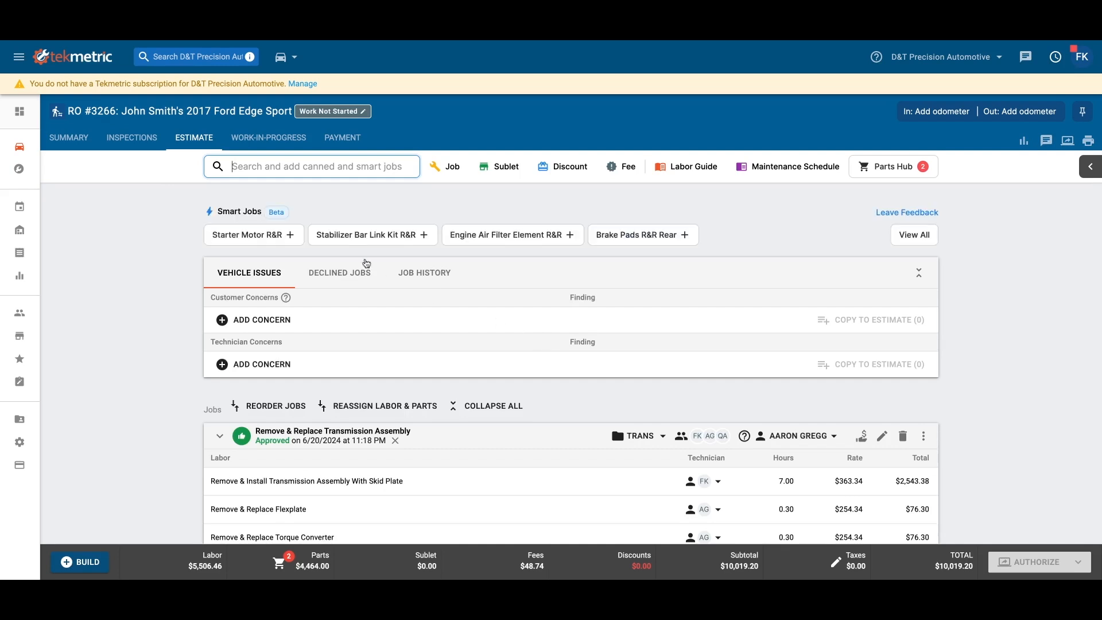
pyautogui.click(269, 140)
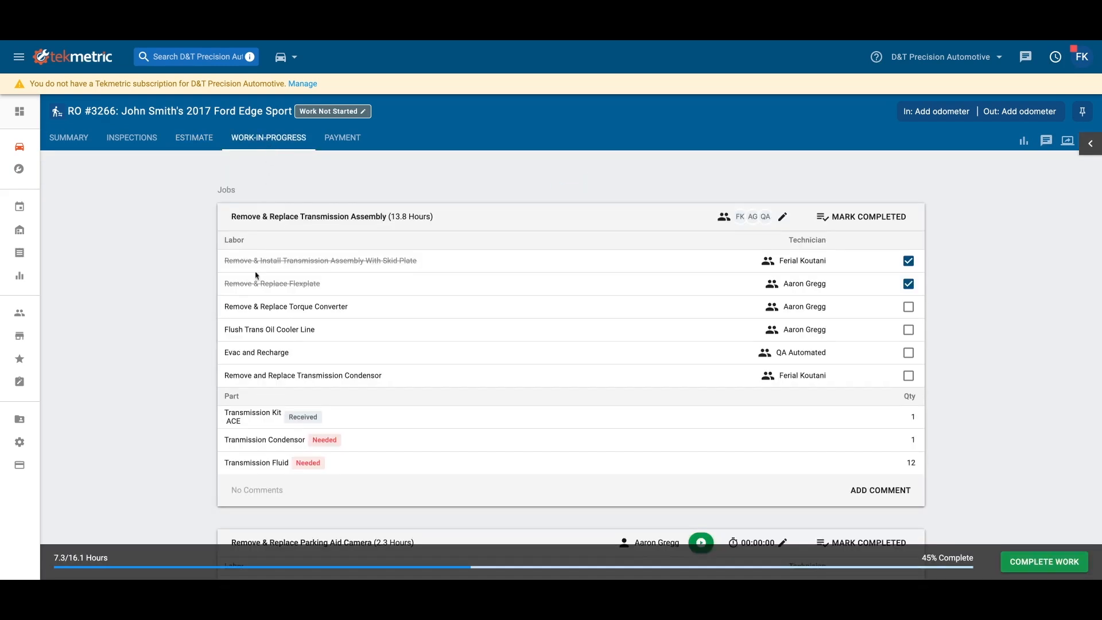
pyautogui.scroll(-1, 222, 348)
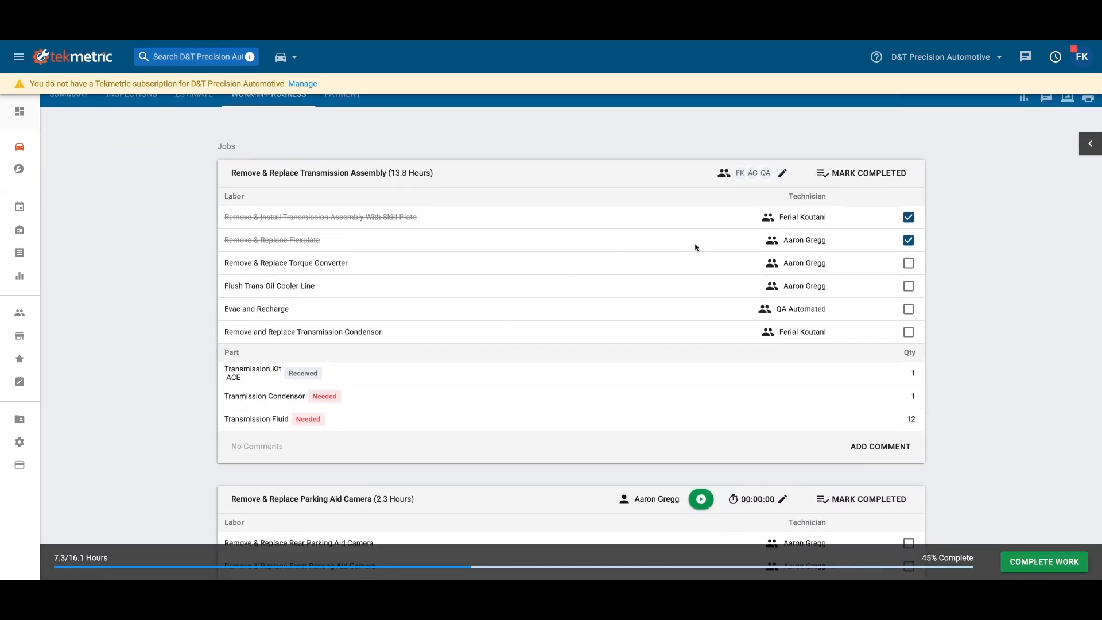
pyautogui.click(750, 174)
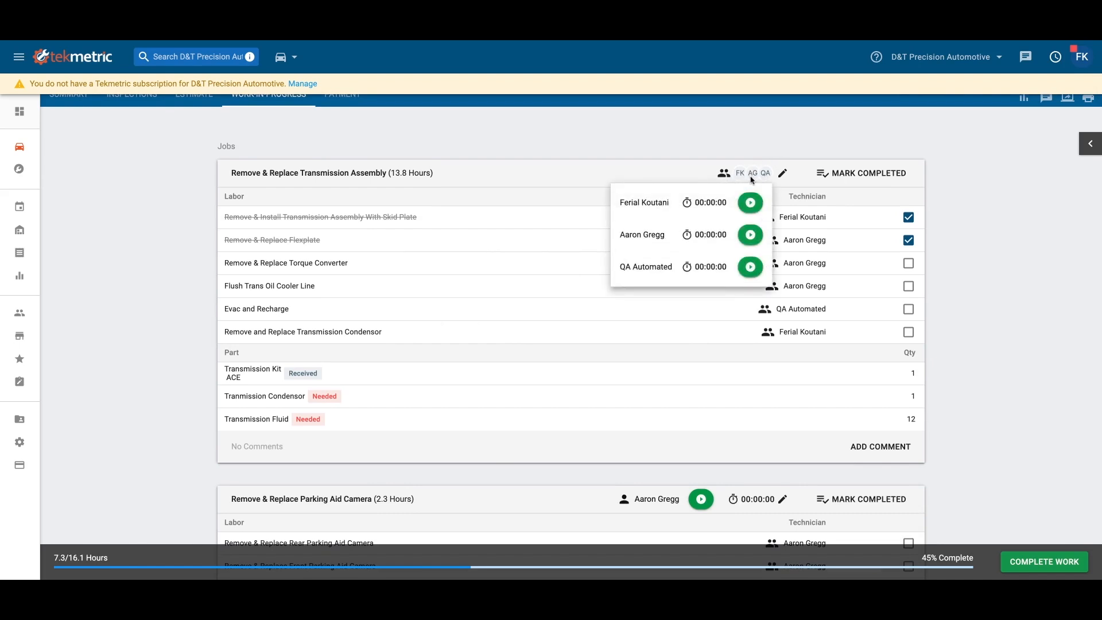
pyautogui.click(750, 205)
pyautogui.click(751, 204)
pyautogui.click(124, 351)
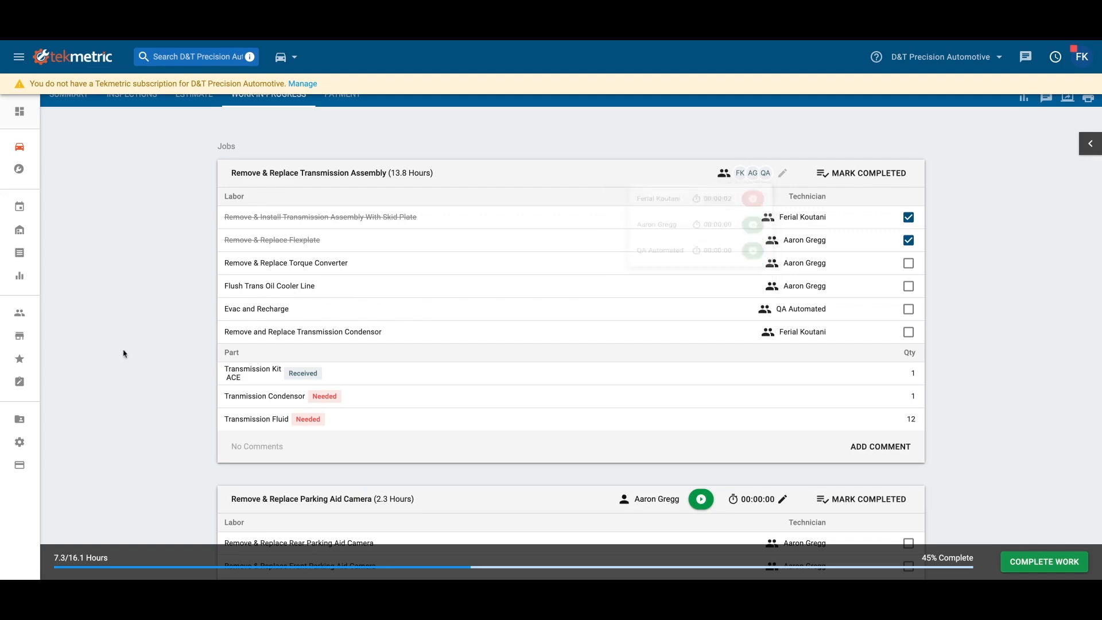
# - Remove the signed-in employee's permission "Can mark repair order complete; can start/stop all job clocks" and save the permissions
pyautogui.click(15, 422)
pyautogui.click(284, 157)
pyautogui.write('fer')
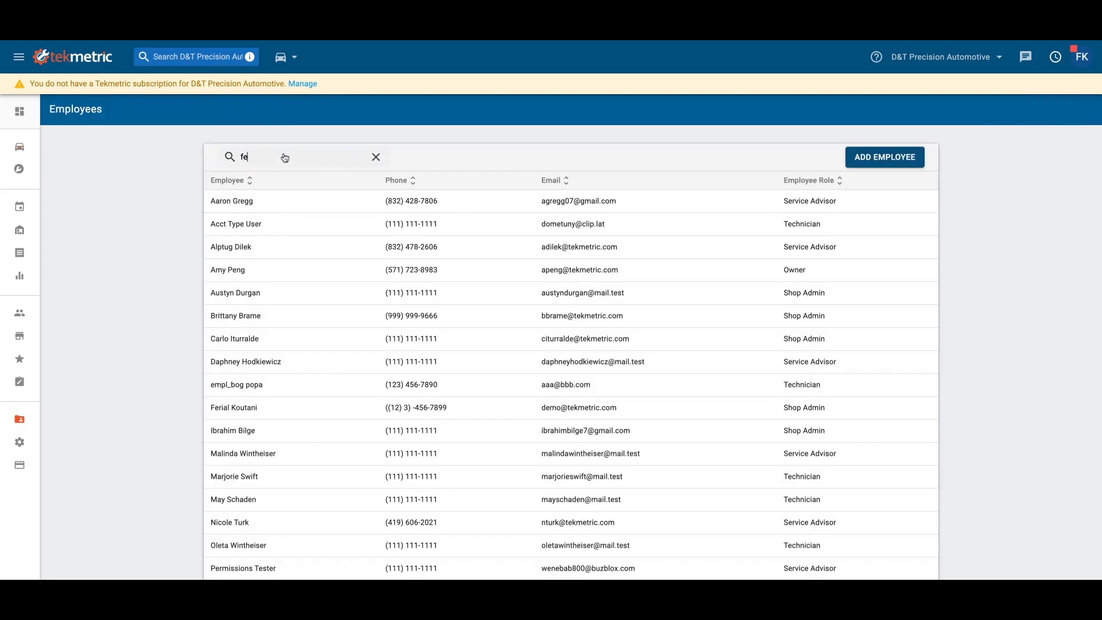
pyautogui.scroll(-12, 495, 346)
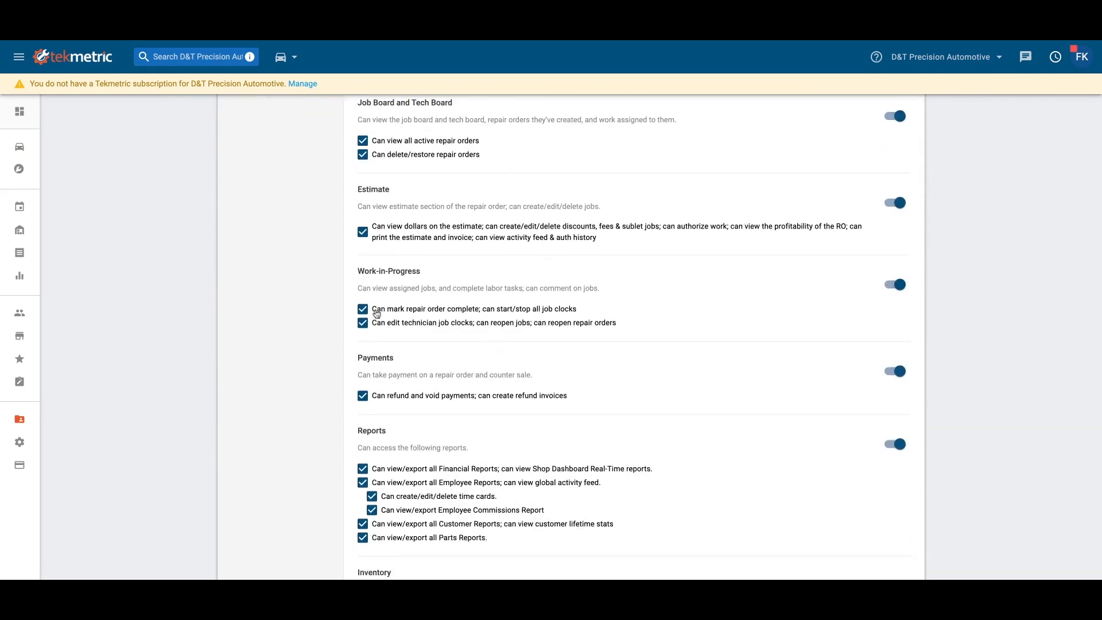
pyautogui.click(364, 311)
pyautogui.scroll(5, 696, 305)
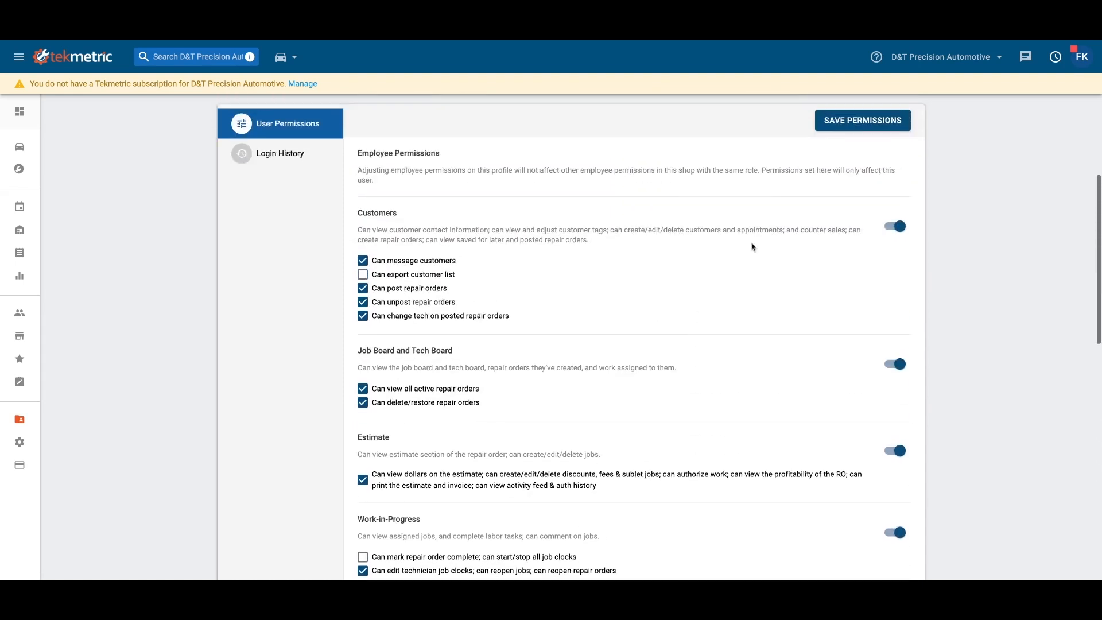
pyautogui.click(841, 149)
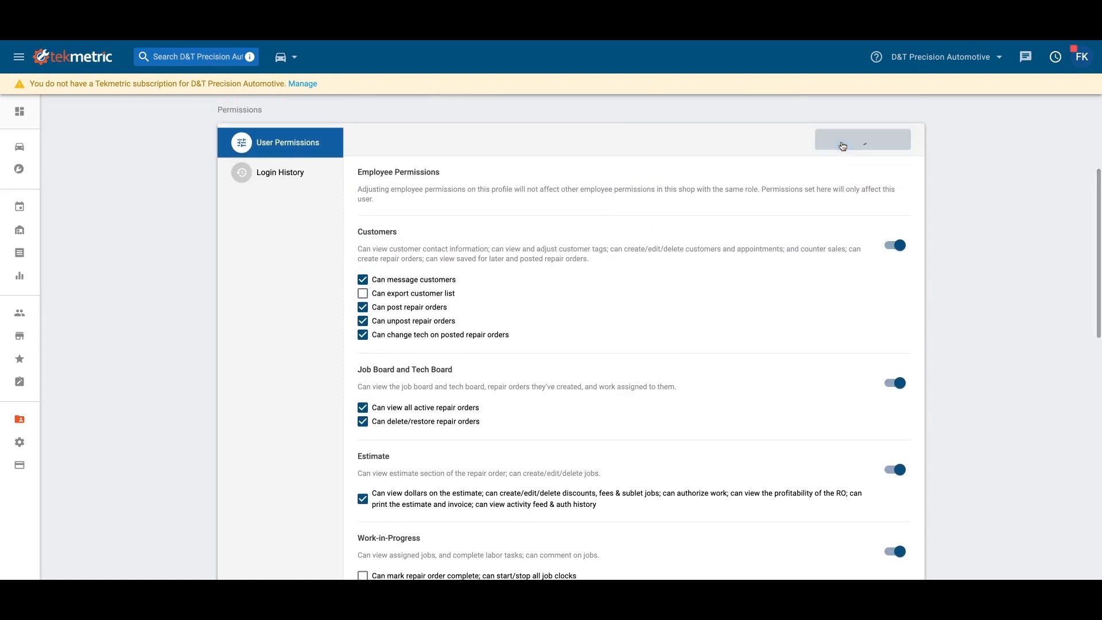
# - Return to the 2017 Ford Edge's work-in-progress view, pause the job clock and mark the Remove and Replace Transmission Condensor labor as done
pyautogui.click(281, 56)
pyautogui.click(264, 79)
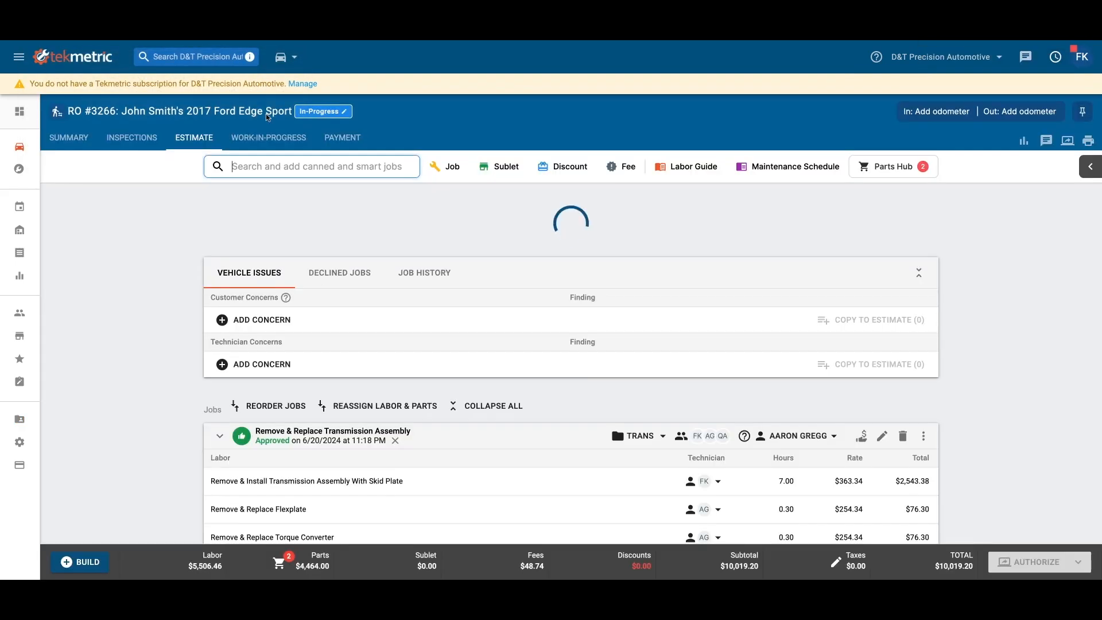
pyautogui.click(273, 144)
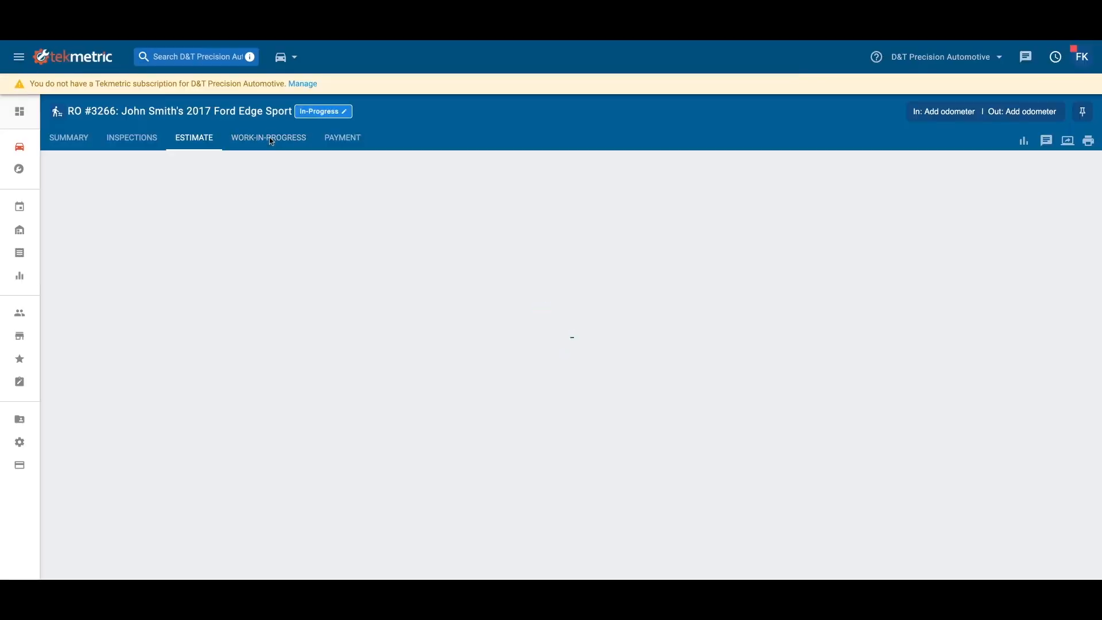
pyautogui.click(268, 137)
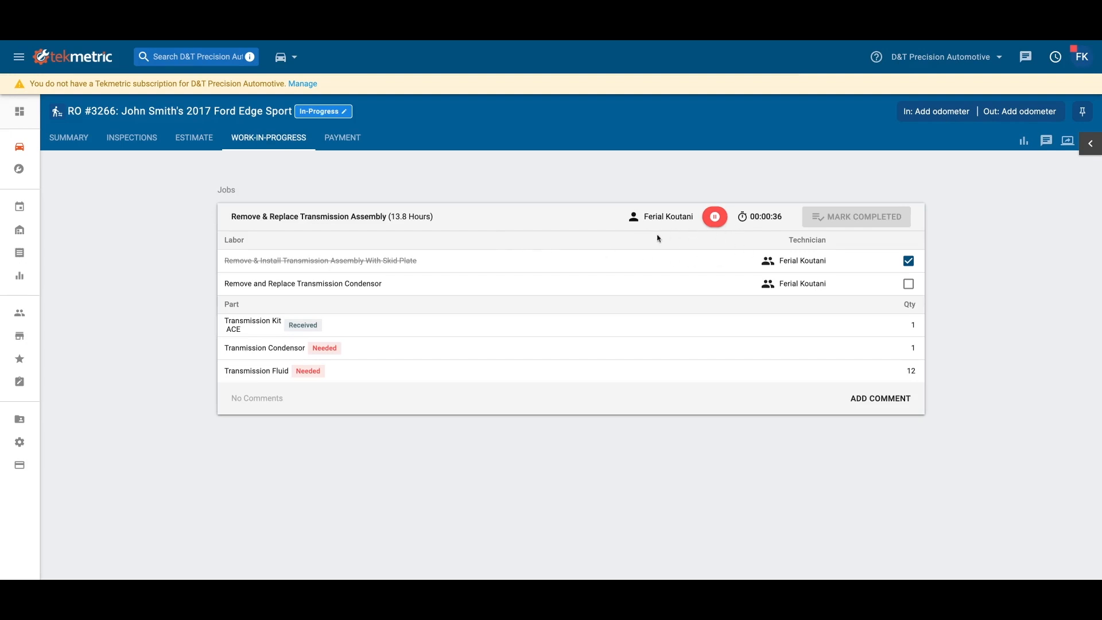
pyautogui.click(715, 219)
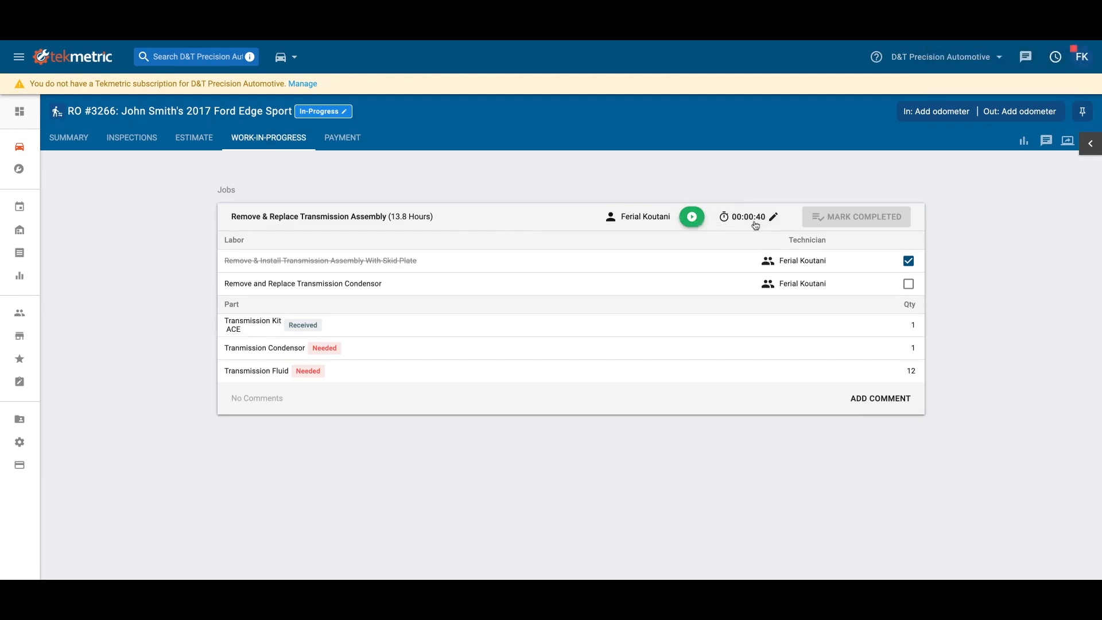
pyautogui.click(910, 285)
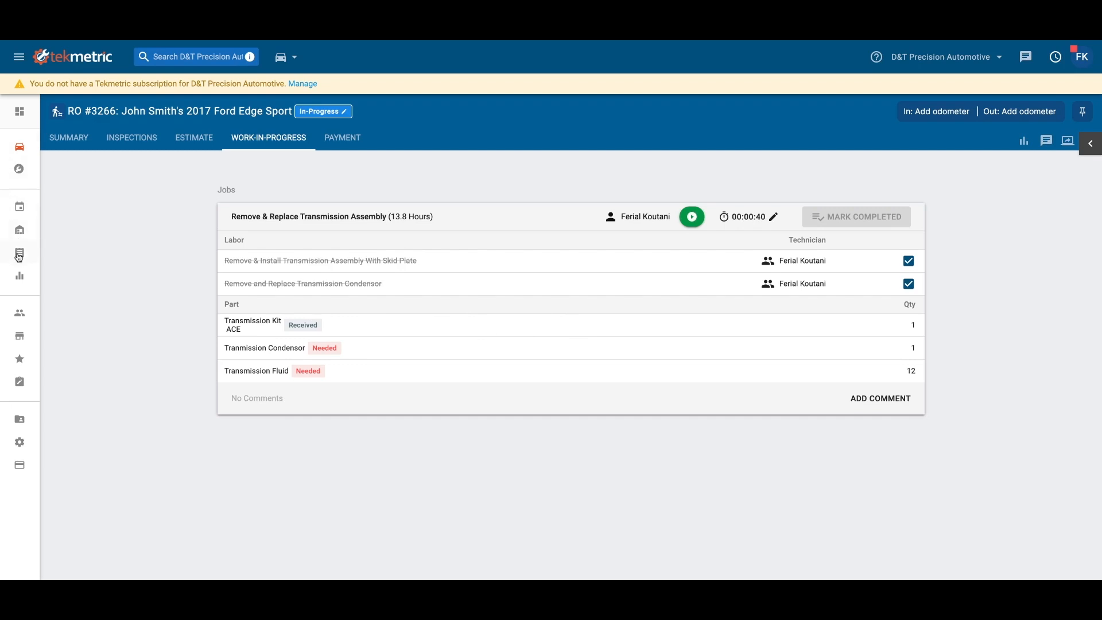
# - Open the list of employee reports
pyautogui.click(19, 278)
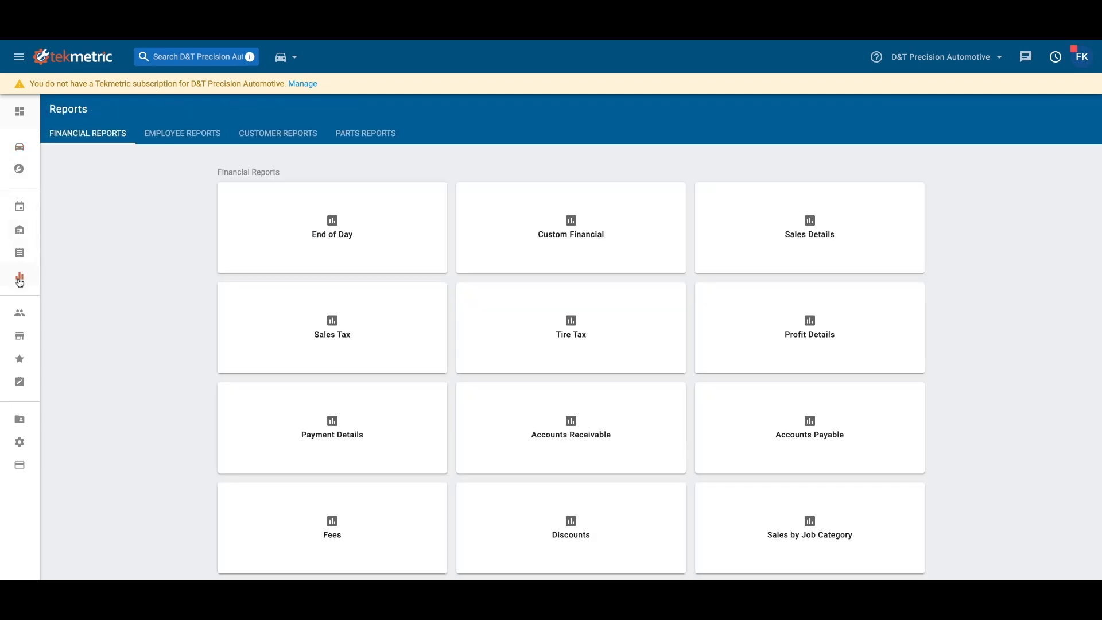
pyautogui.click(182, 135)
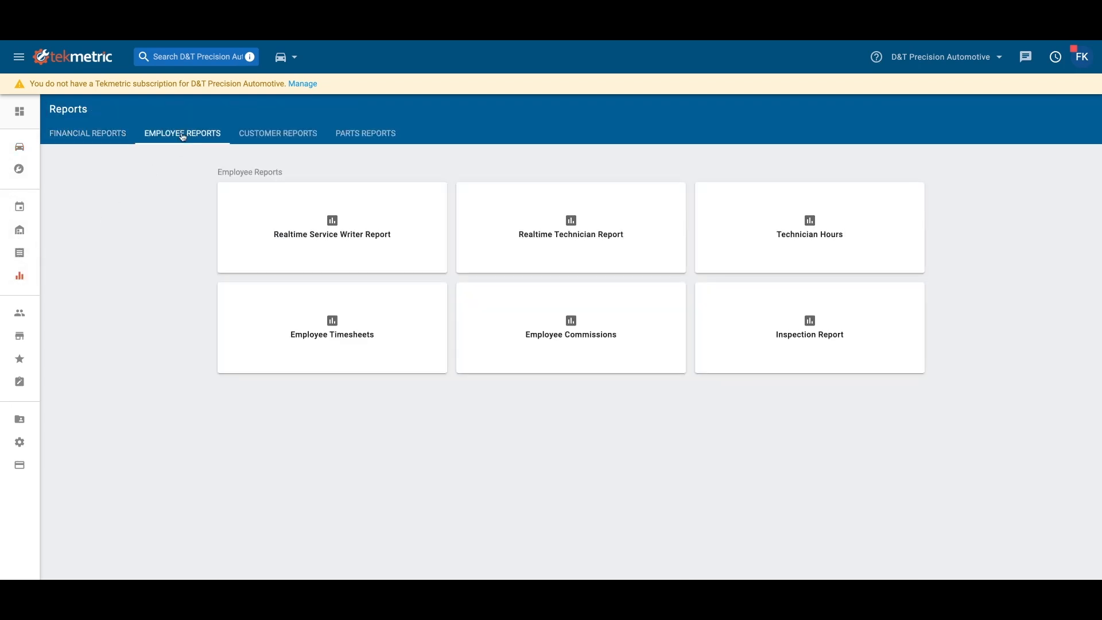